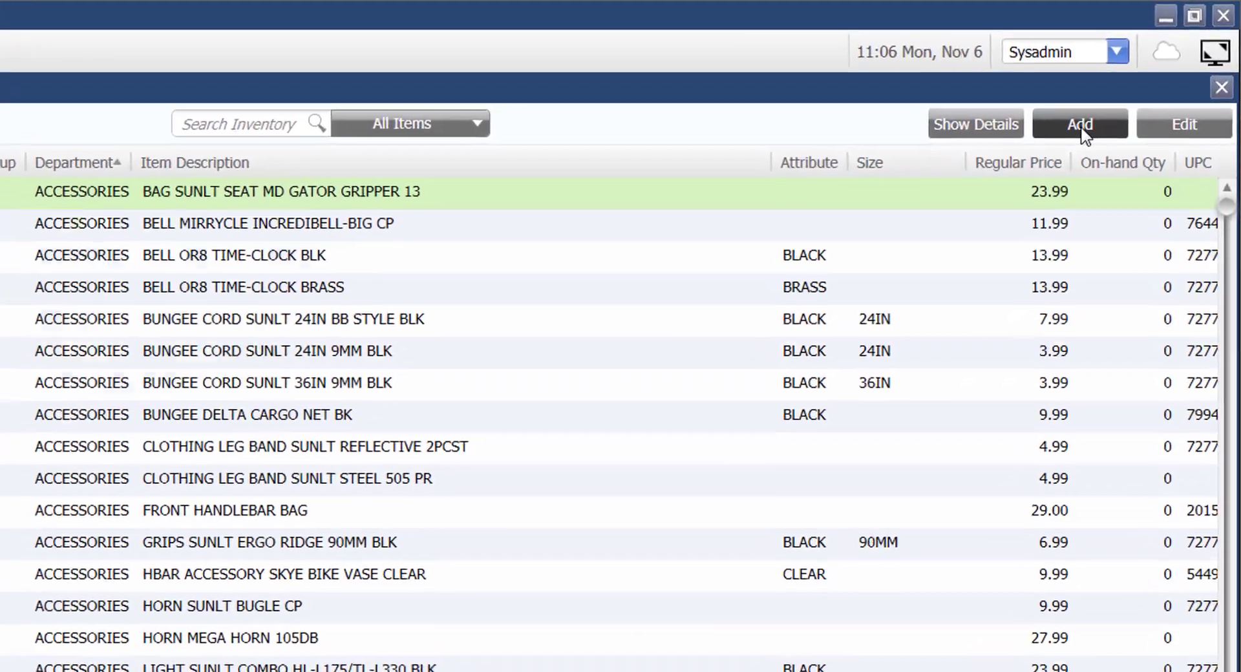
Add a new inventory item named "WATCH PEDEGO PROMOTIONAL" with the item type Inventory
{"action": "left_click", "coordinate": [1112, 99]}
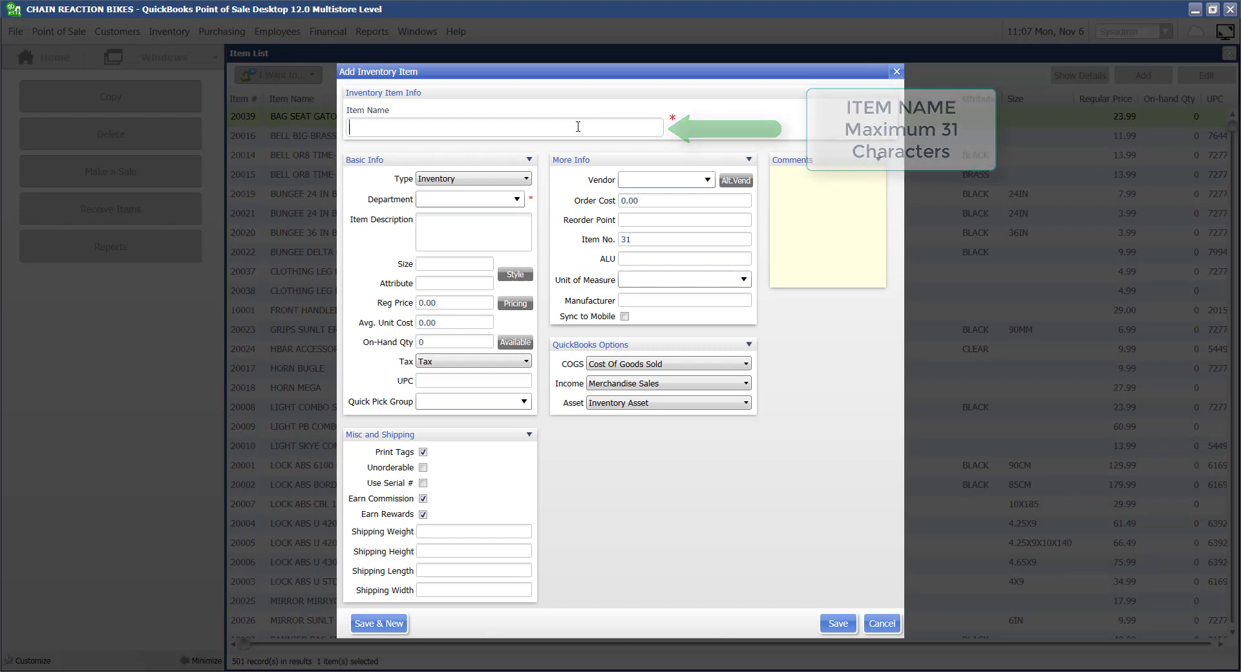
{"action": "type", "text": "WA"}
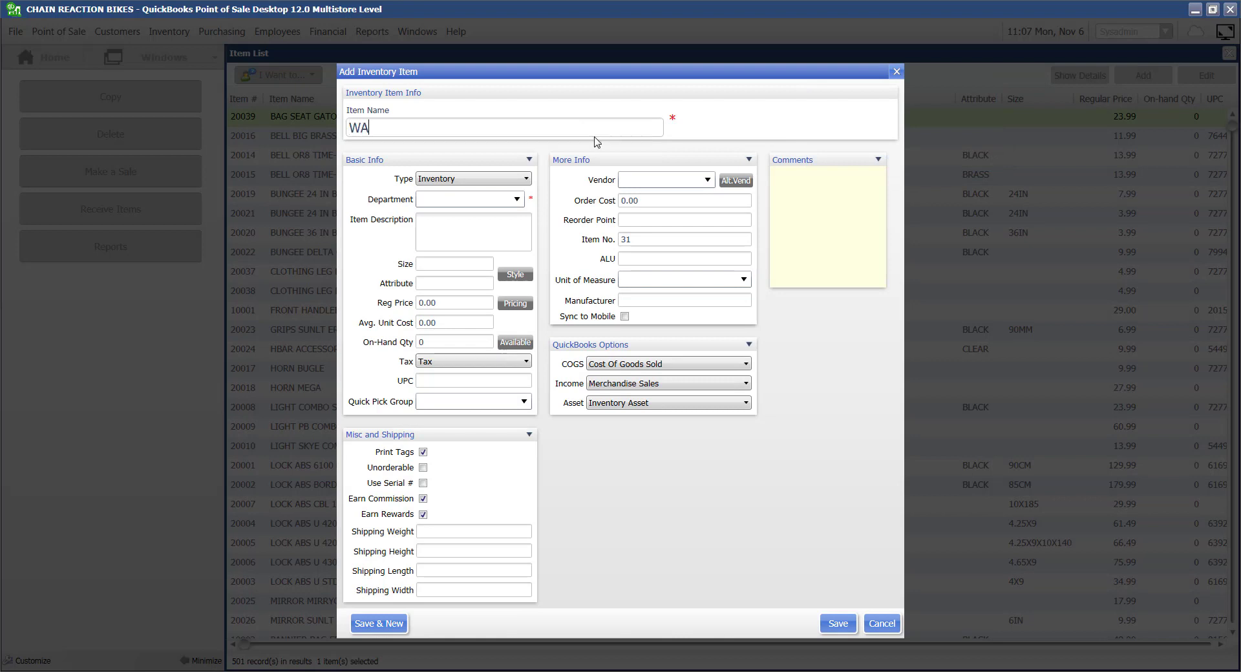
{"action": "type", "text": "TCH PEDEGO PROMOTIONAL"}
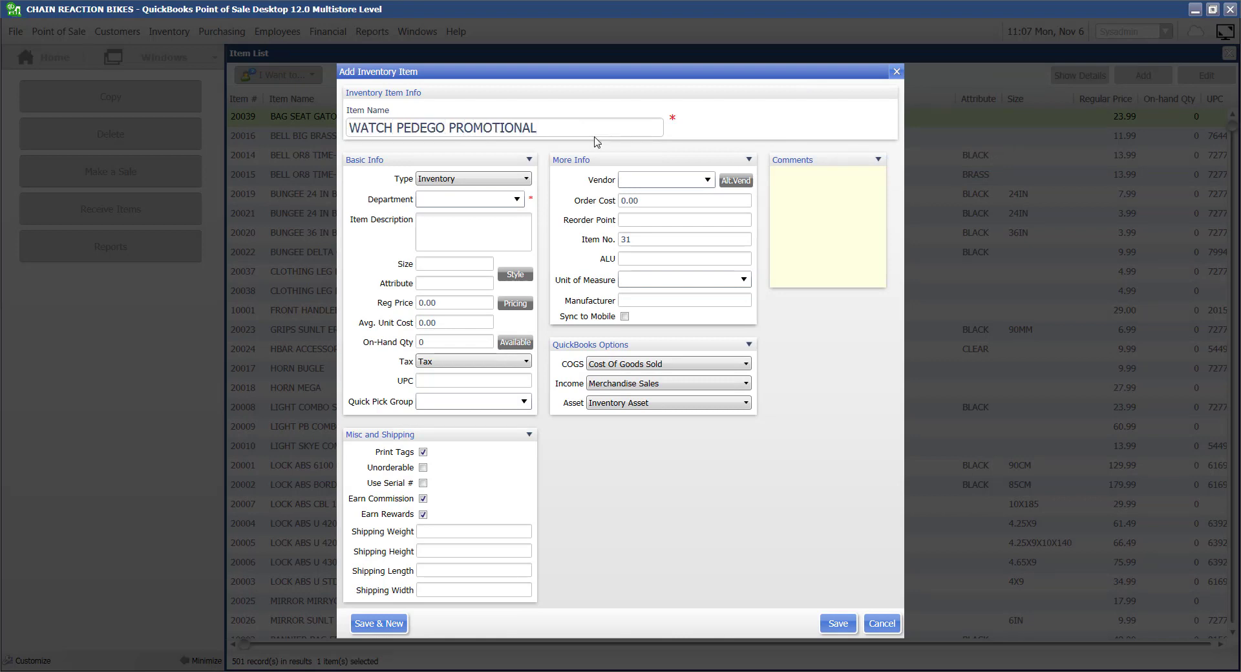
{"action": "left_click", "coordinate": [527, 180]}
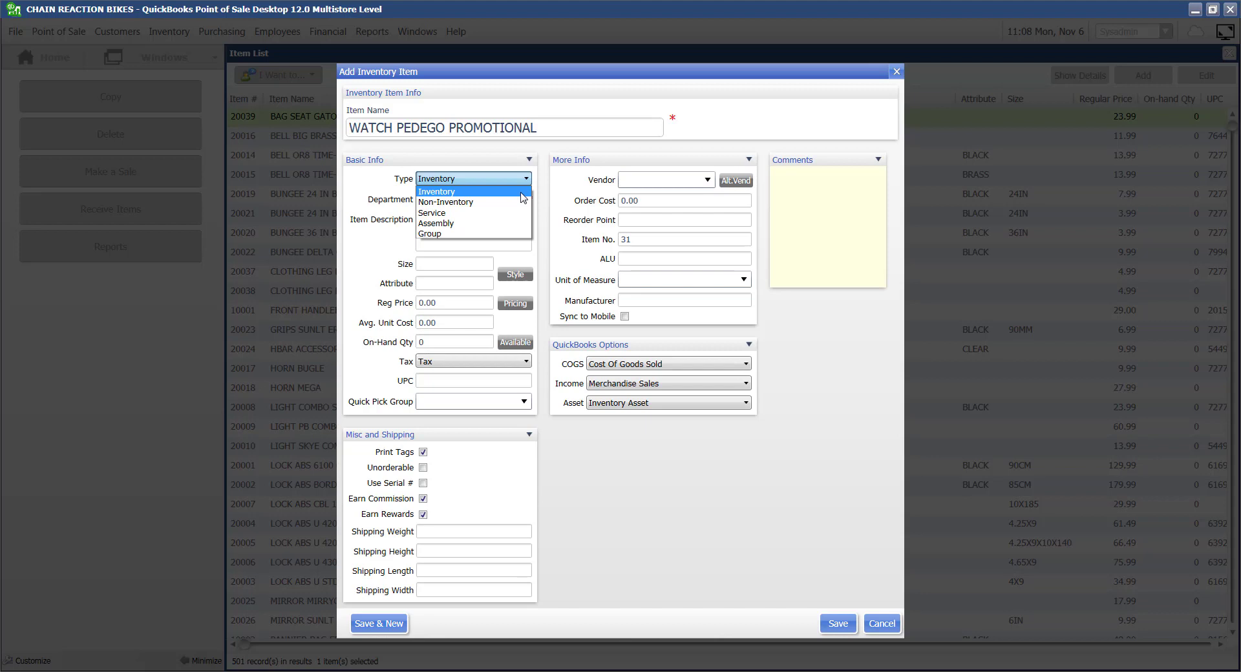
{"action": "left_click", "coordinate": [521, 193]}
Assign the item to the PROMOTIONAL department and describe it as "WATCH - FREE WITH TEST RIDE"
{"action": "left_click", "coordinate": [517, 199]}
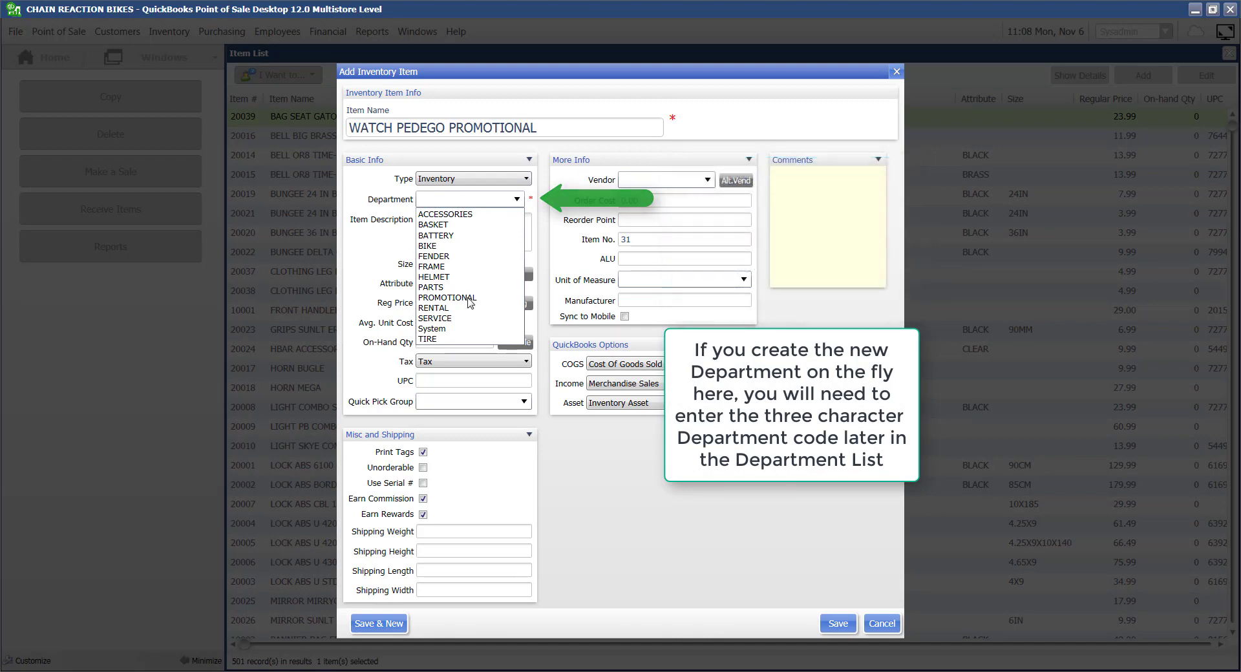
{"action": "left_click", "coordinate": [445, 297]}
{"action": "left_click", "coordinate": [497, 225]}
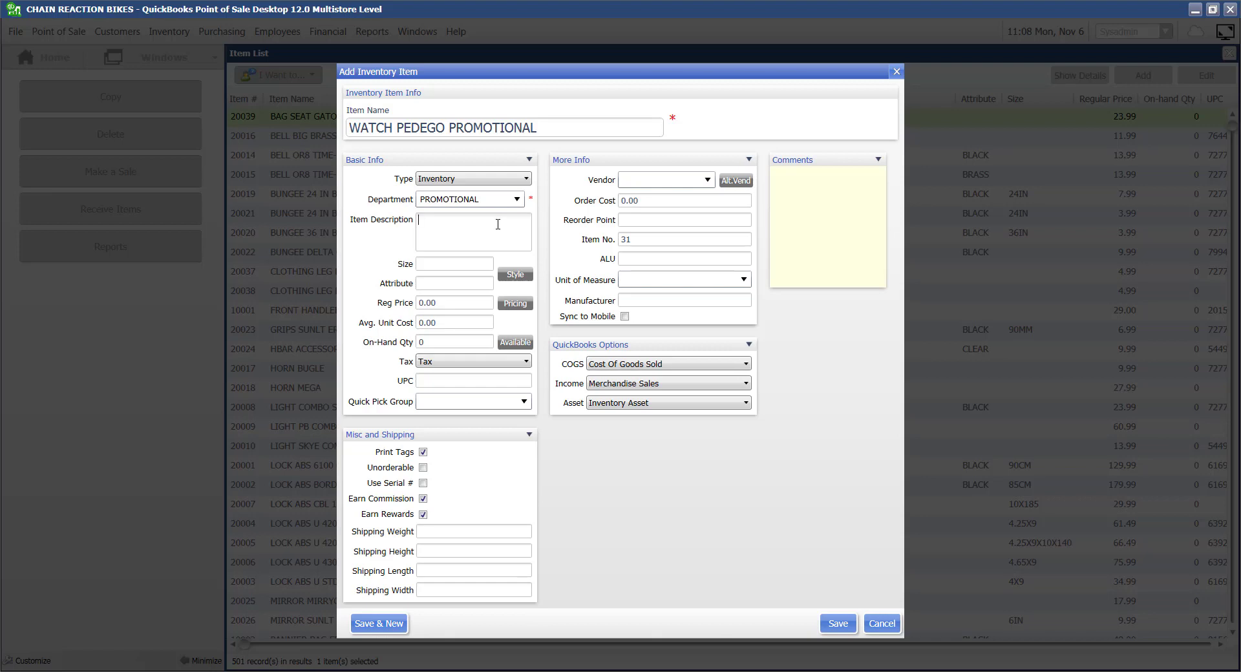
{"action": "type", "text": "WATCH - FREE WITH TEST RIDE"}
Set the item's size to "ONE SIZE" and its attribute to "MULTI"
{"action": "left_click", "coordinate": [472, 265]}
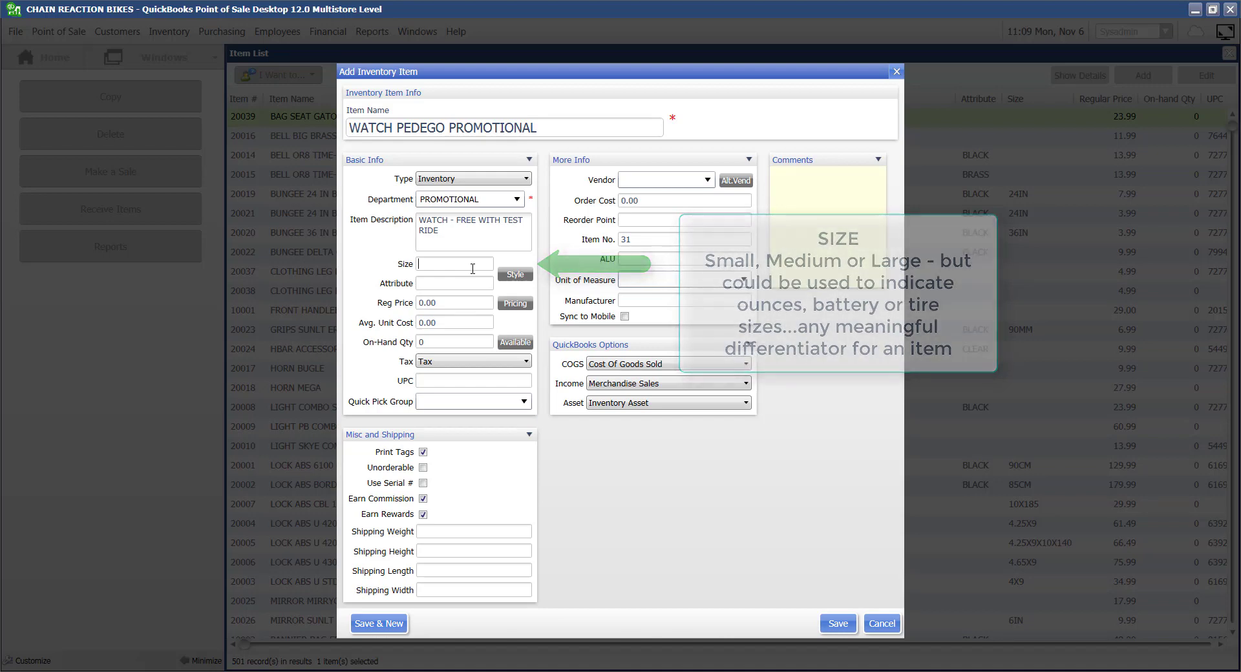
{"action": "type", "text": "ONE SIZE"}
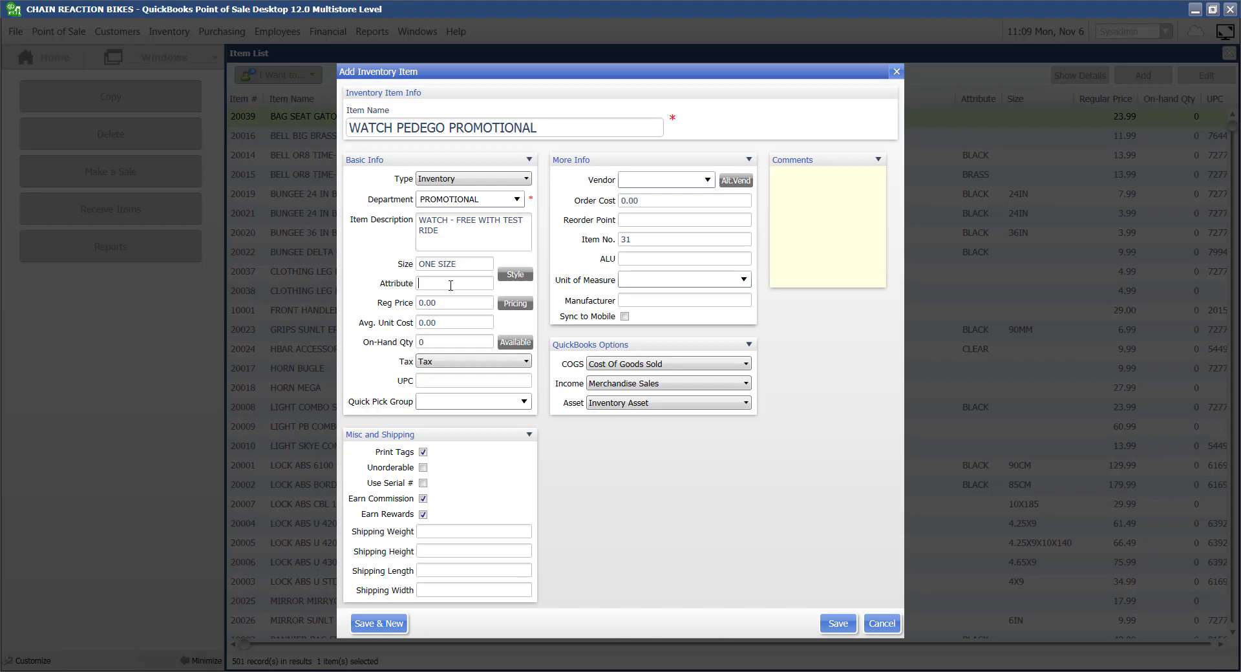
{"action": "left_click", "coordinate": [450, 285]}
{"action": "type", "text": "MULTI"}
Set the regular price to 19.99 and choose Tax as the item's tax code
{"action": "left_click", "coordinate": [452, 303]}
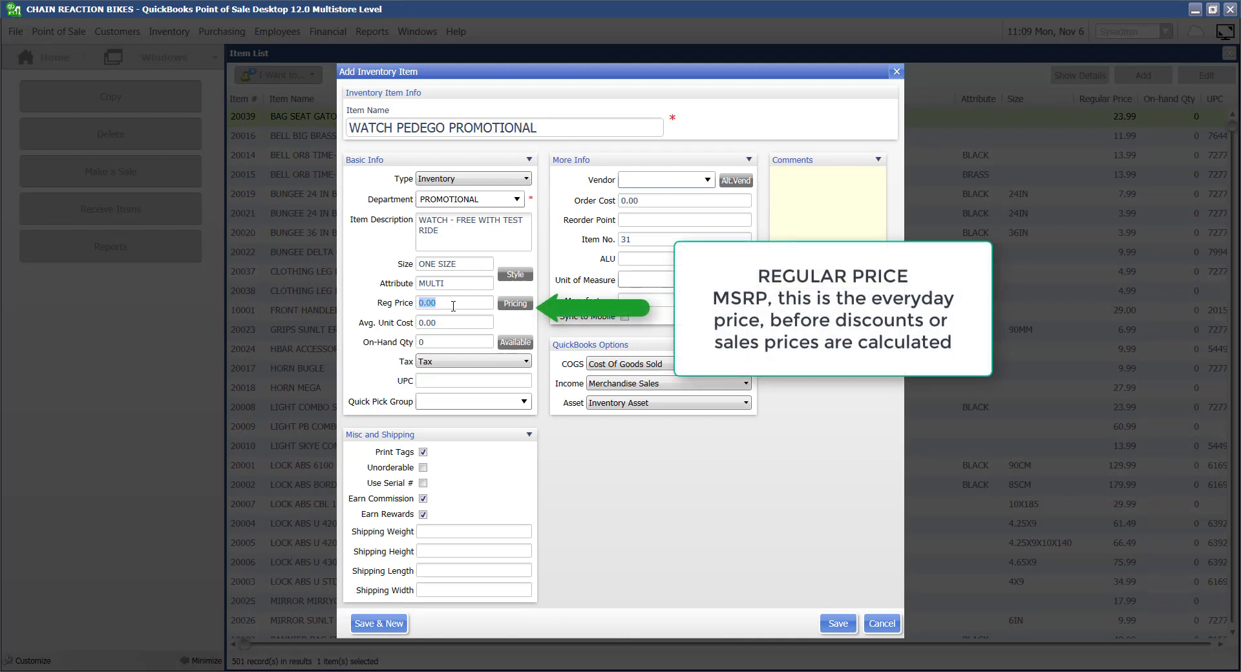
{"action": "type", "text": "19.99"}
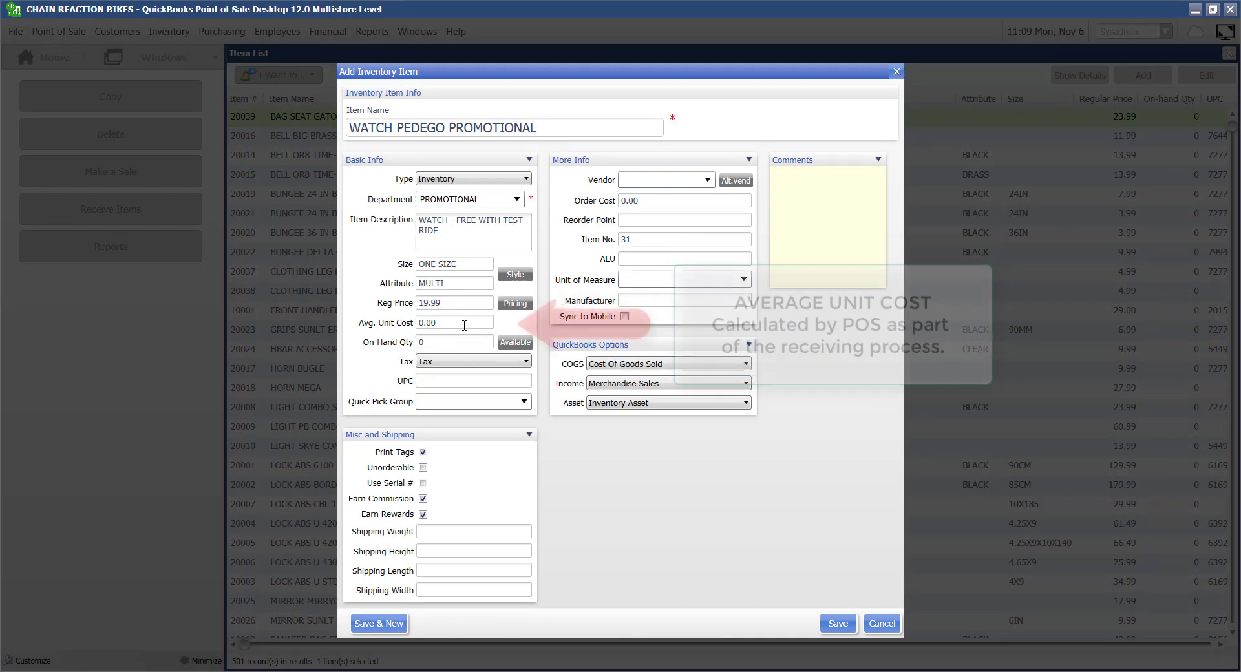
{"action": "left_click", "coordinate": [464, 325]}
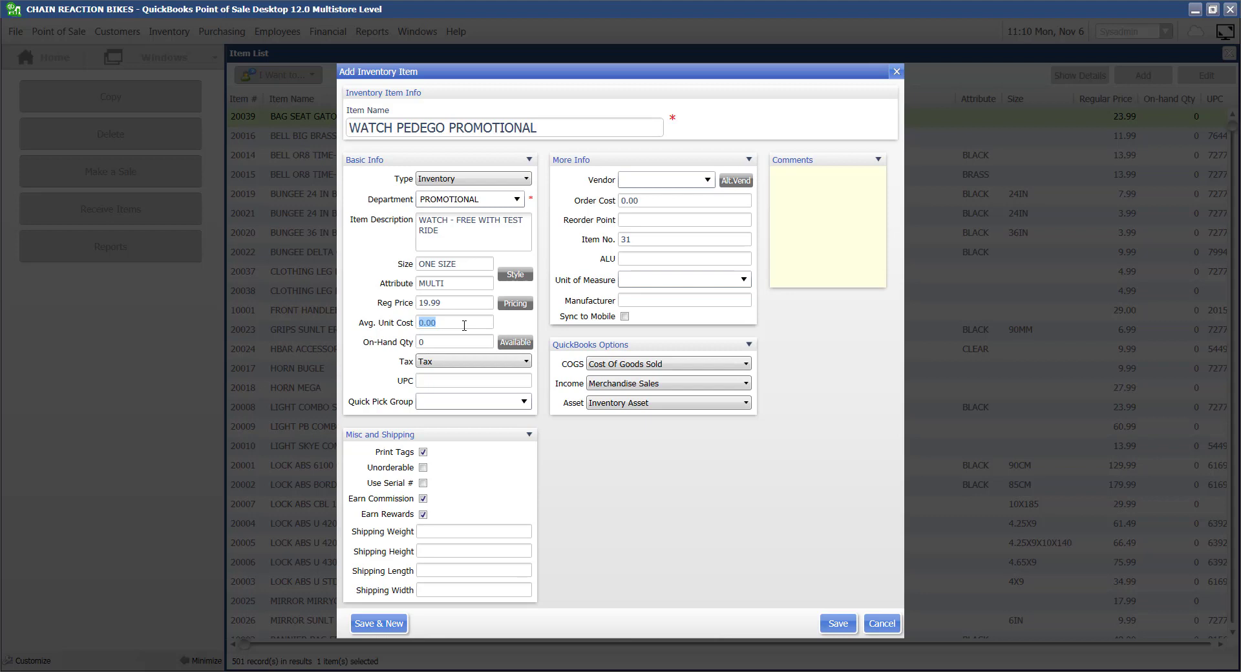
{"action": "key", "text": "Tab"}
{"action": "left_click", "coordinate": [527, 363]}
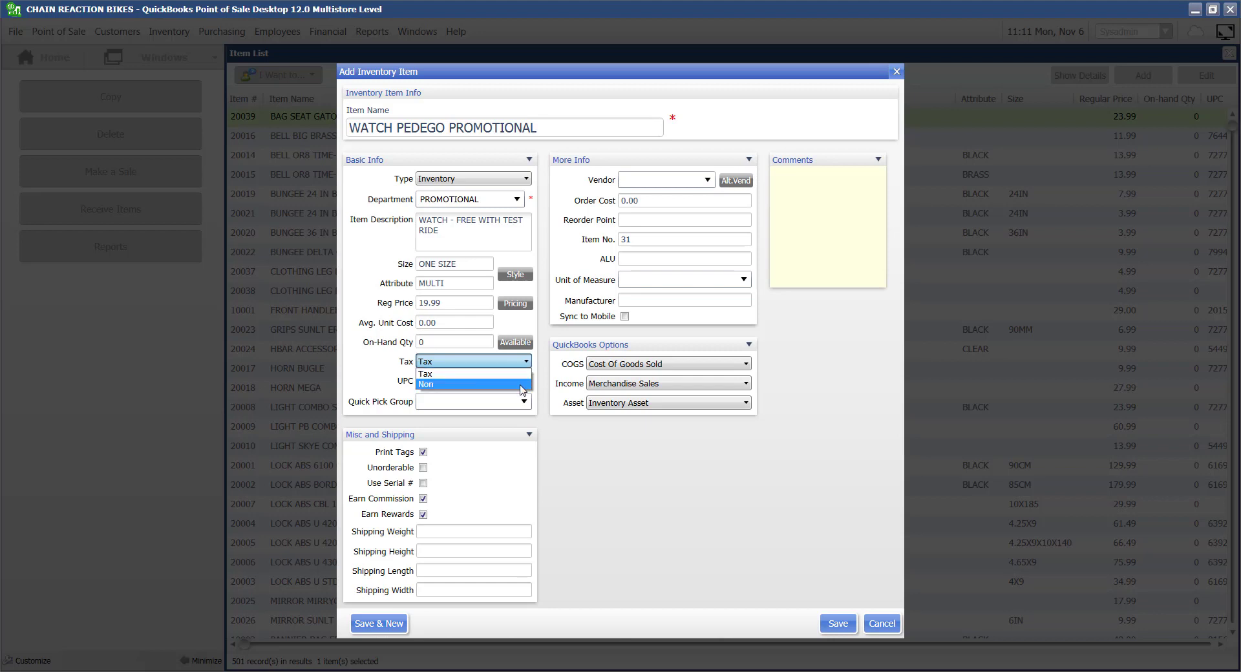
{"action": "left_click", "coordinate": [519, 375]}
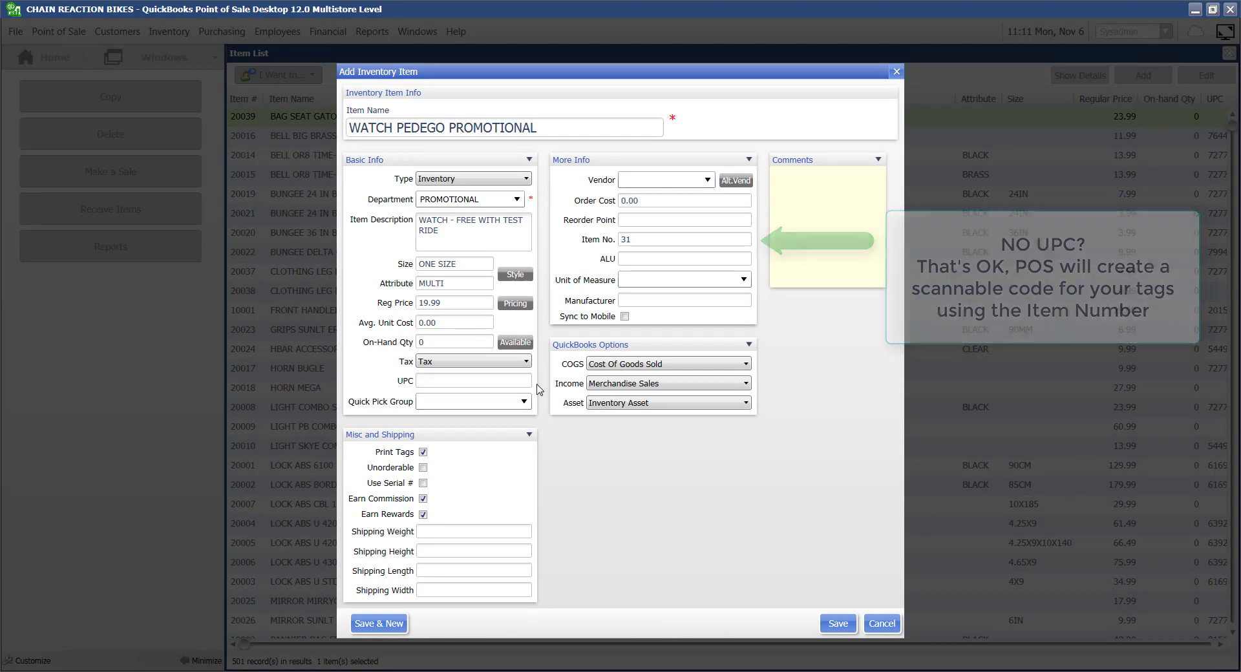
Enter PROMOTIONAL as the item's quick pick group
{"action": "left_click", "coordinate": [523, 401]}
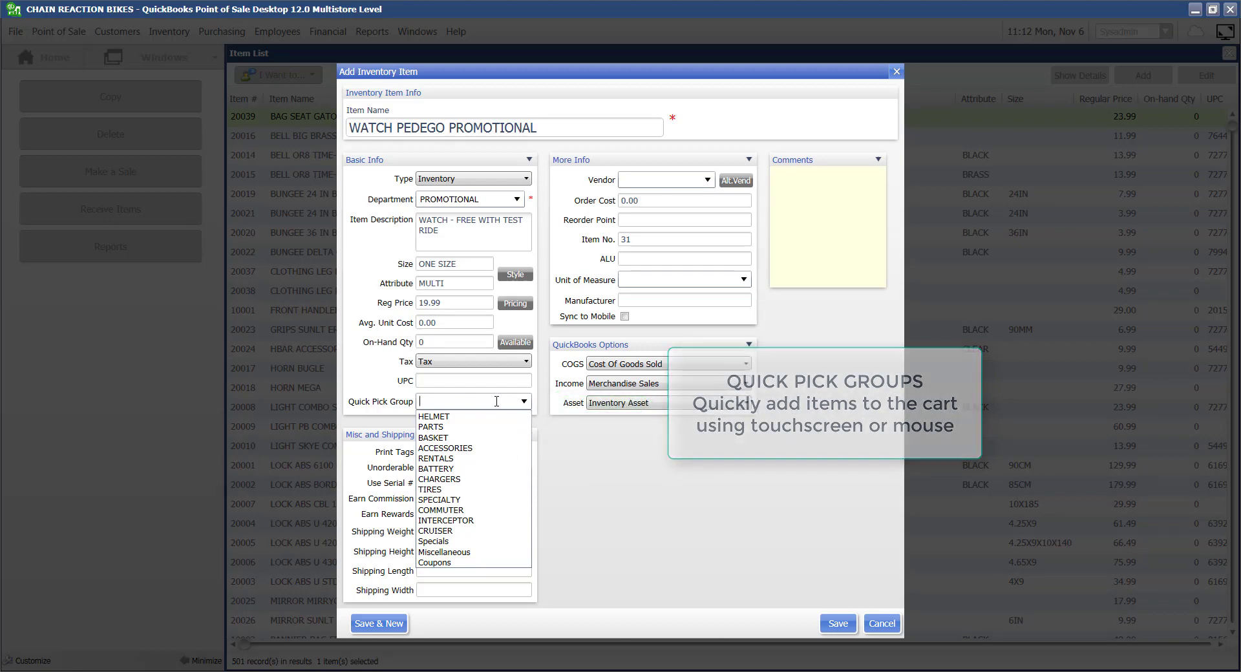
{"action": "type", "text": "PROMOTIONAL"}
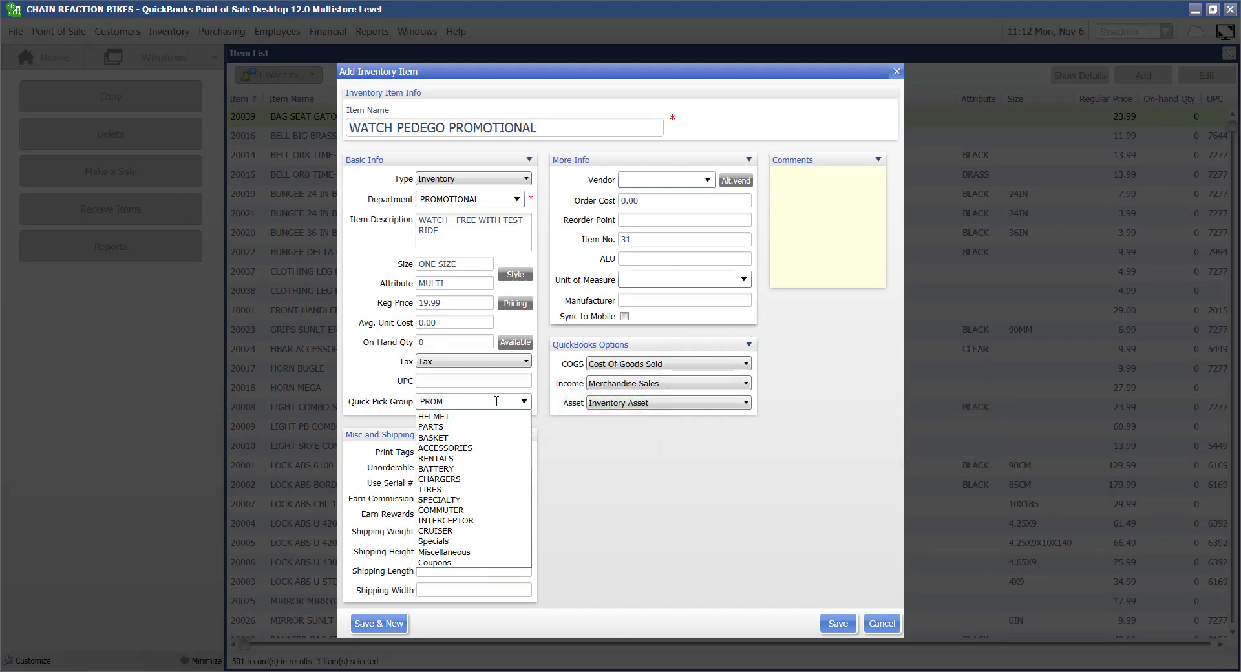
{"action": "left_click", "coordinate": [524, 402]}
{"action": "left_click", "coordinate": [524, 404]}
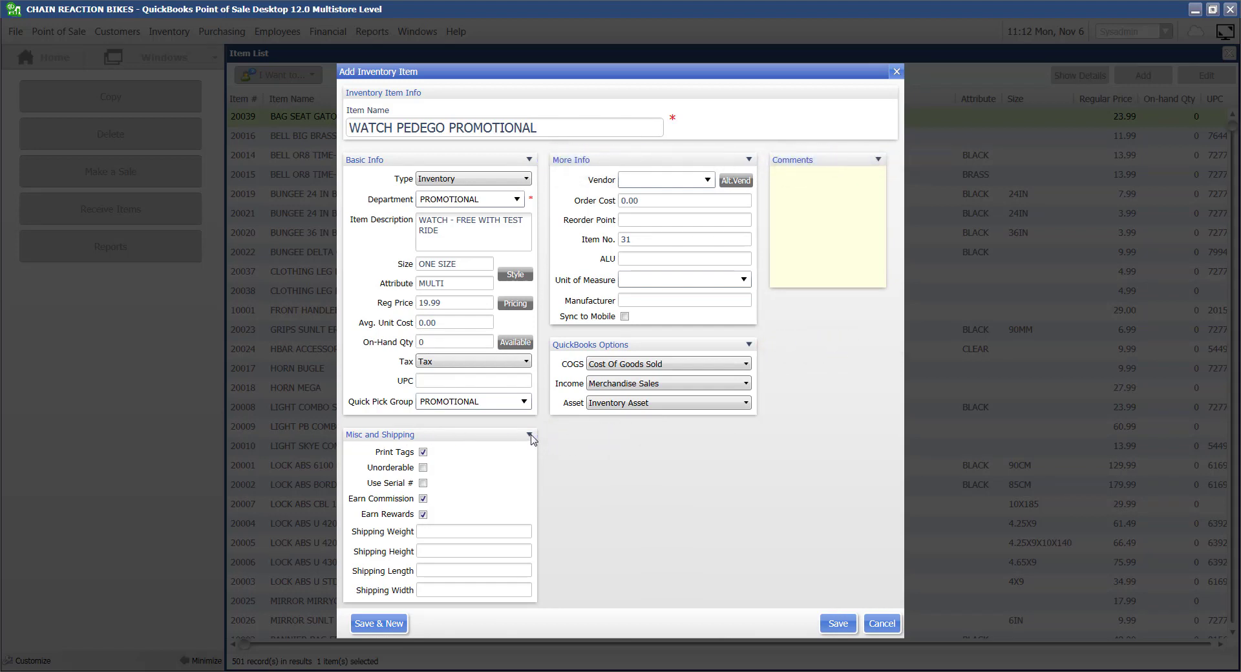
Switch the Print Tags, Unorderable and Use Serial # options, restoring each one to its original setting
{"action": "left_click", "coordinate": [423, 452]}
{"action": "left_click", "coordinate": [423, 452]}
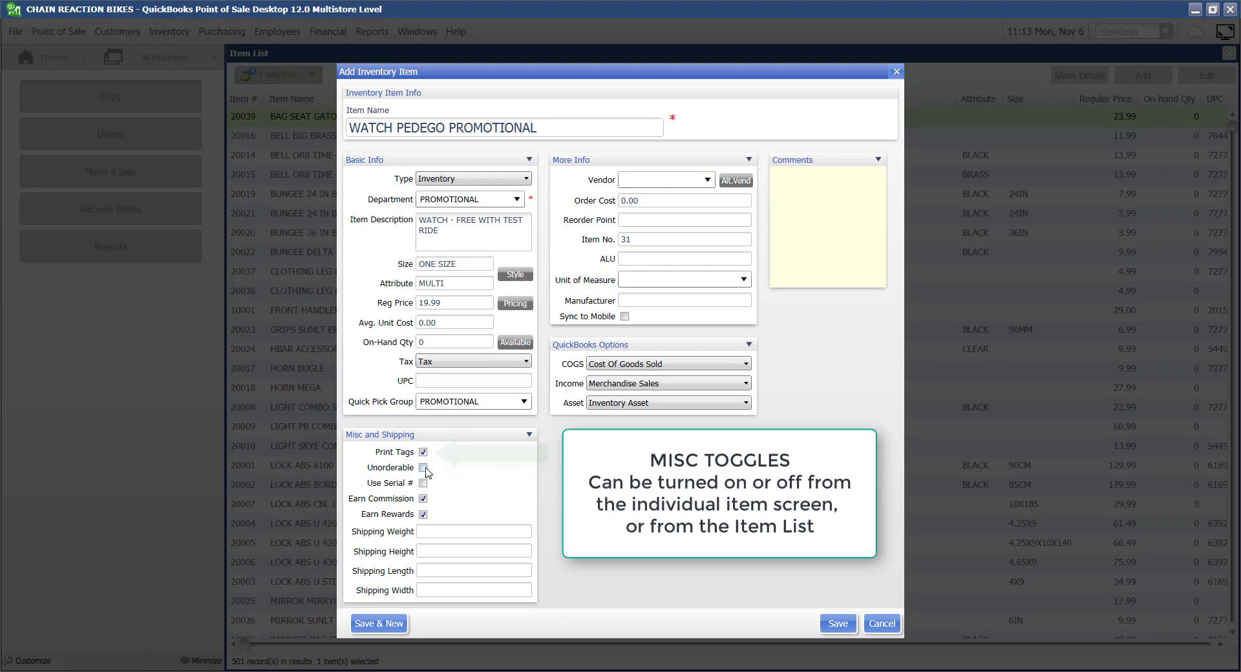
{"action": "left_click", "coordinate": [424, 468]}
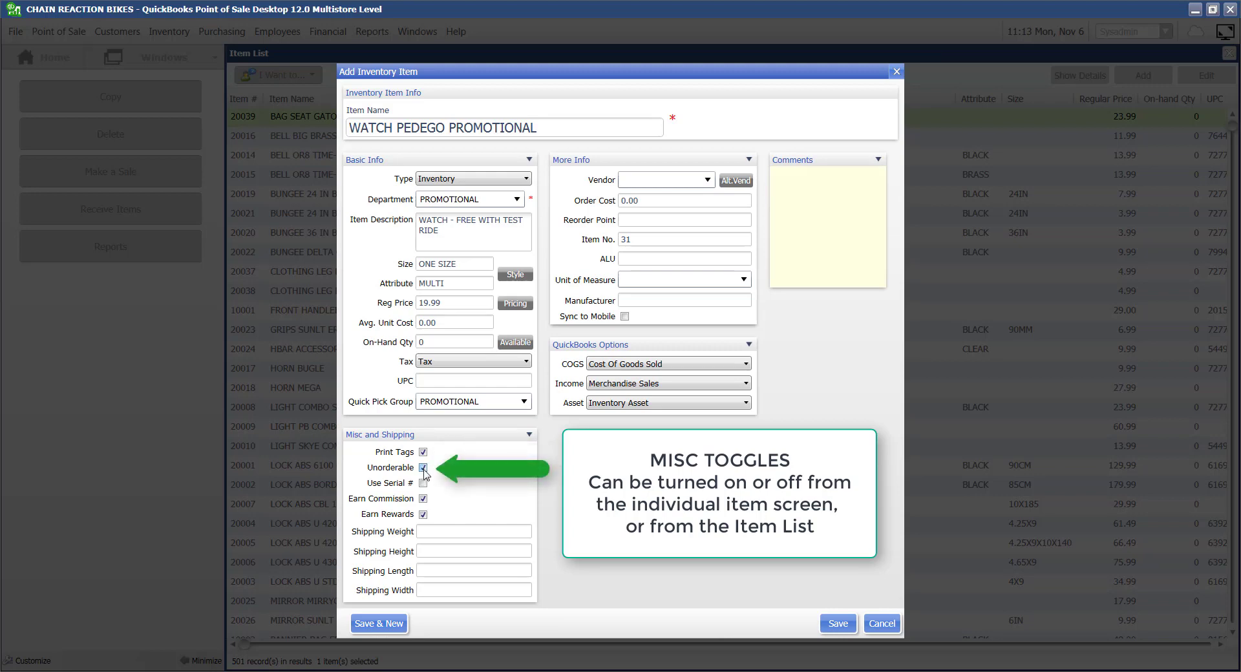
{"action": "left_click", "coordinate": [423, 468]}
{"action": "left_click", "coordinate": [423, 484]}
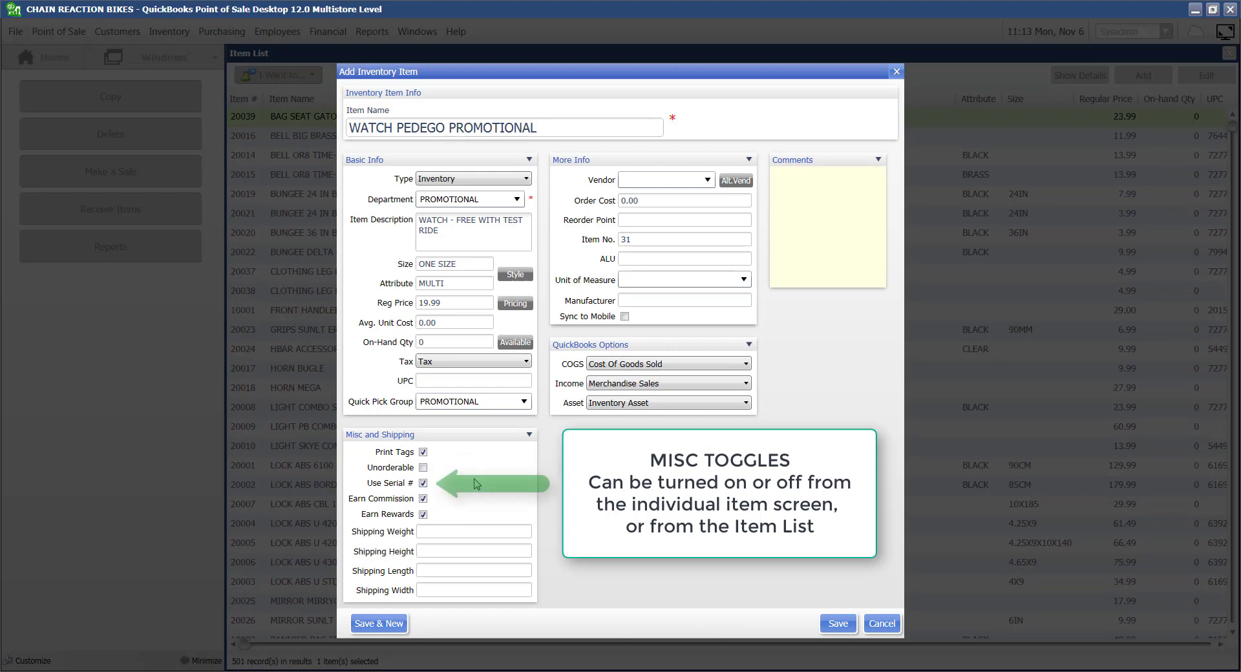
{"action": "left_click", "coordinate": [423, 483]}
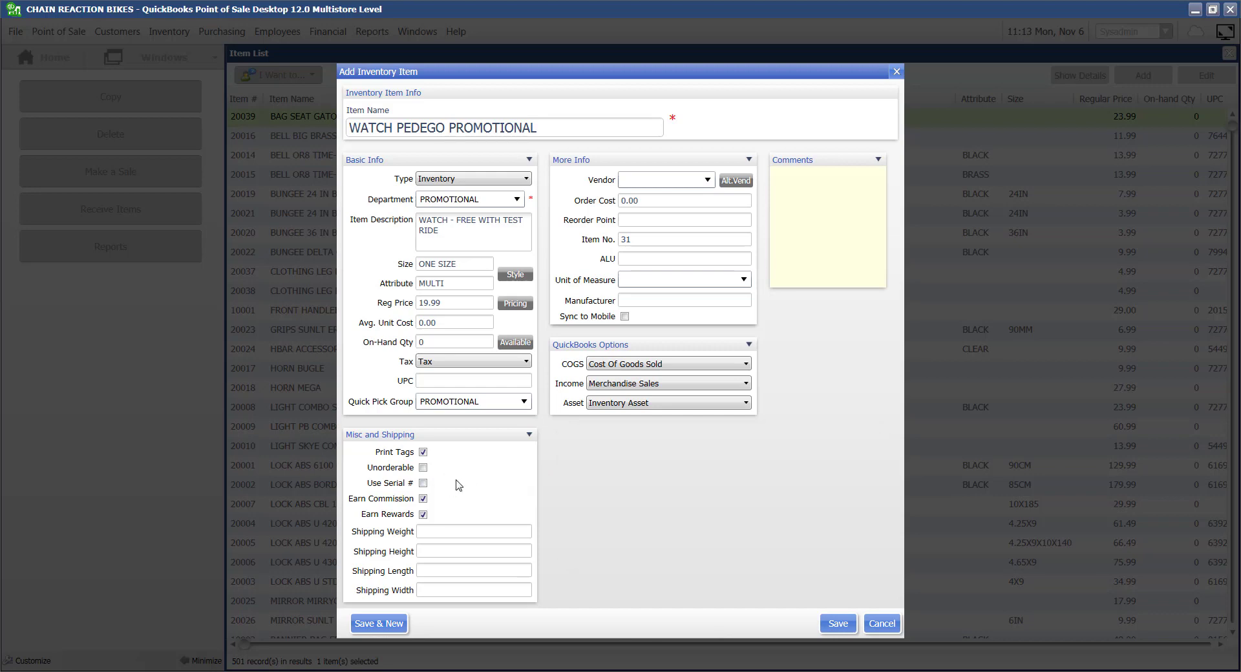
Turn off Earn Commission for the watch item
{"action": "left_click", "coordinate": [423, 499]}
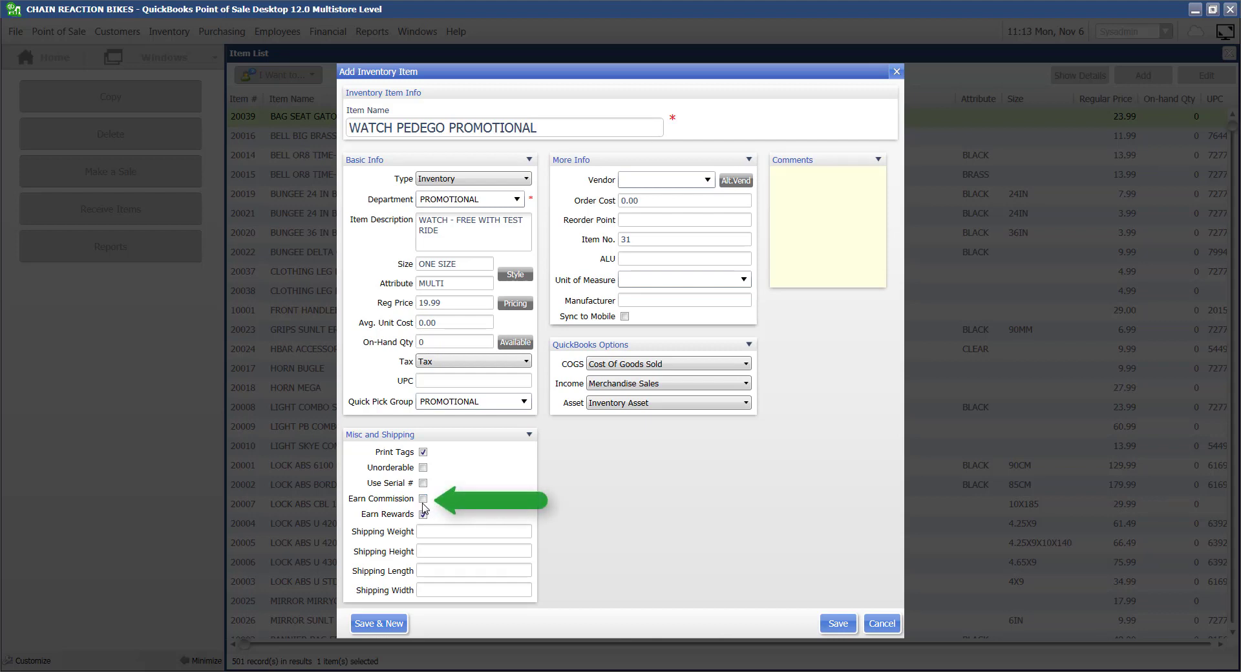
{"action": "left_click", "coordinate": [423, 499]}
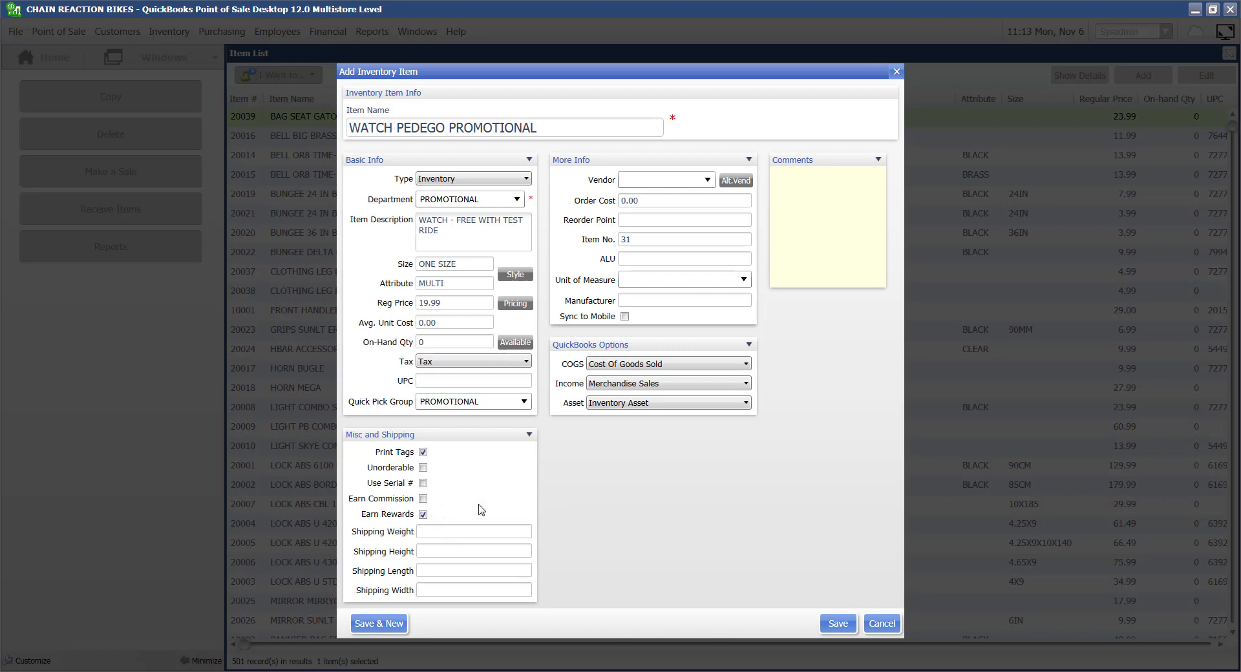
Choose PEDEGO as the vendor and set the order cost to 1.00
{"action": "left_click", "coordinate": [709, 180]}
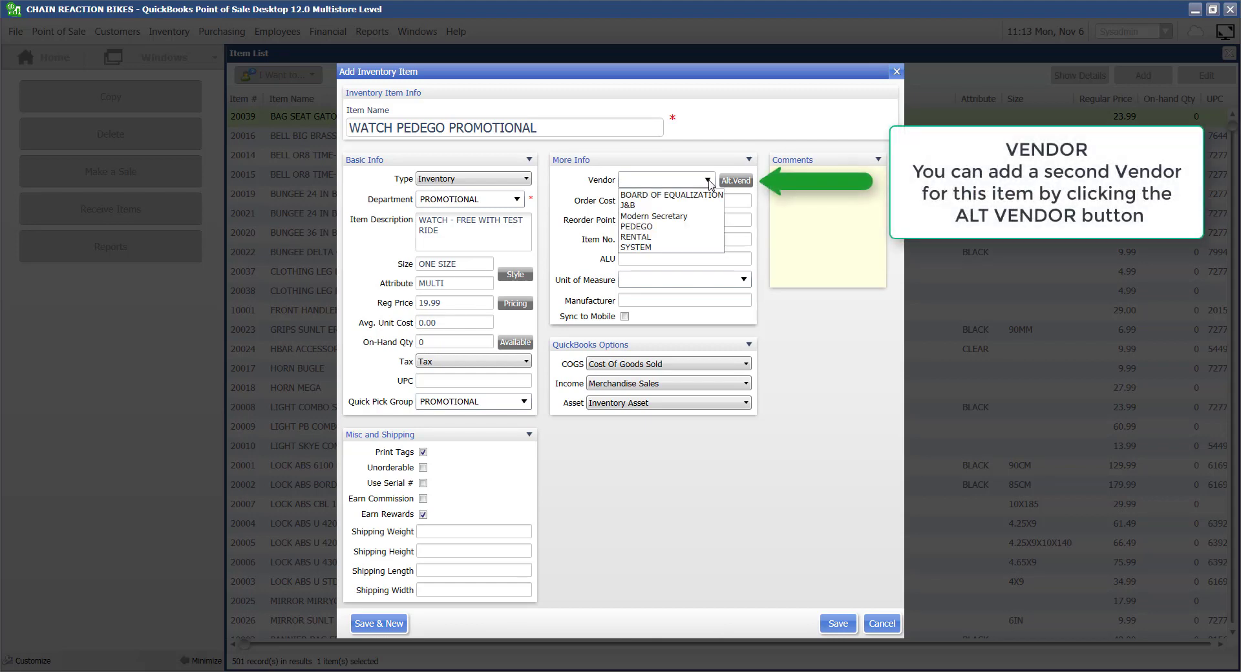
{"action": "left_click", "coordinate": [636, 227]}
{"action": "left_click", "coordinate": [660, 200]}
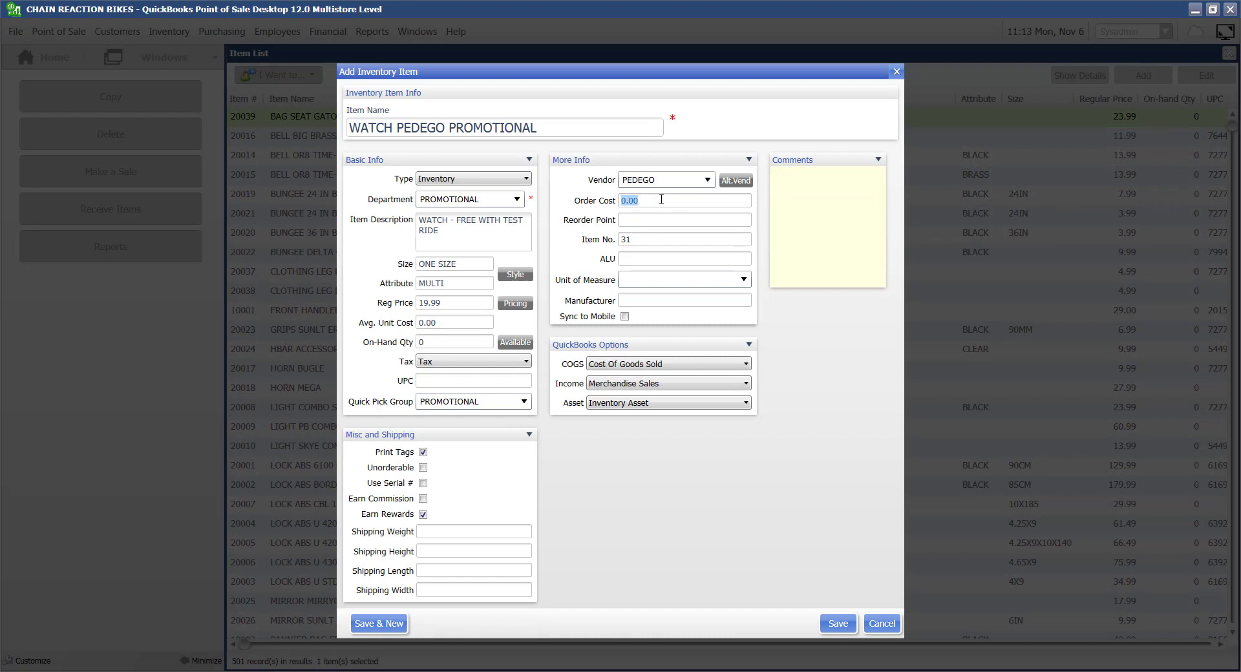
{"action": "type", "text": "1.00"}
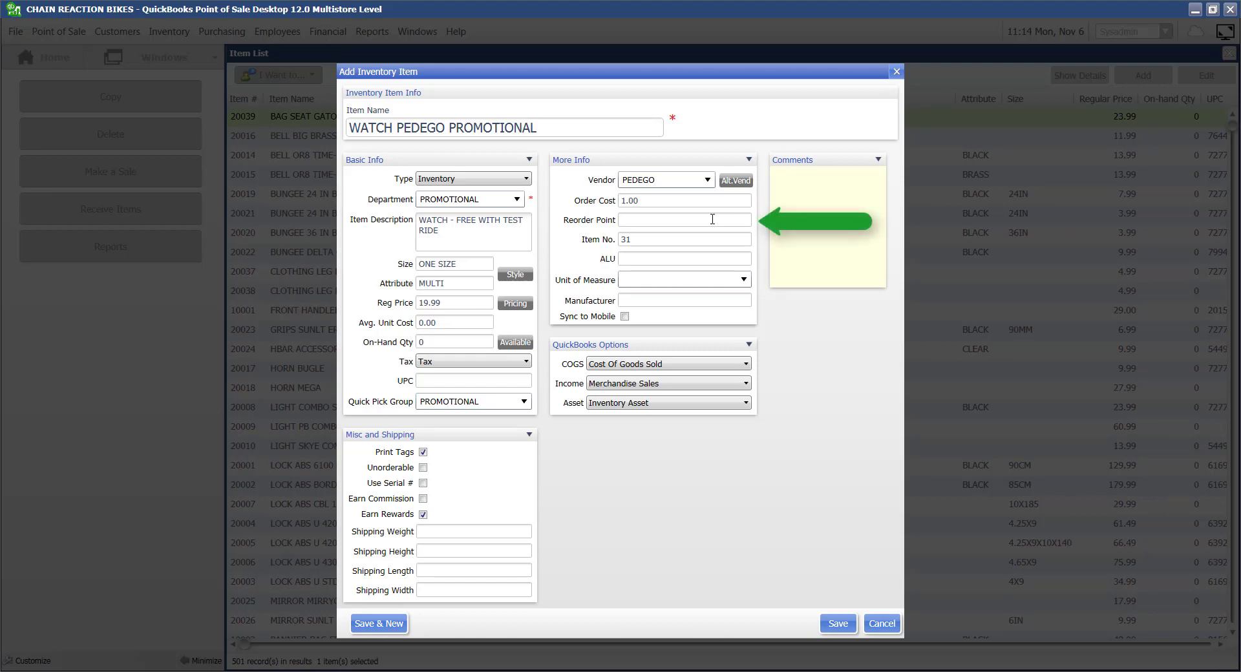
Set the reorder point to 10 and the ALU to 1001, and enable Sync to Mobile
{"action": "type", "text": "10"}
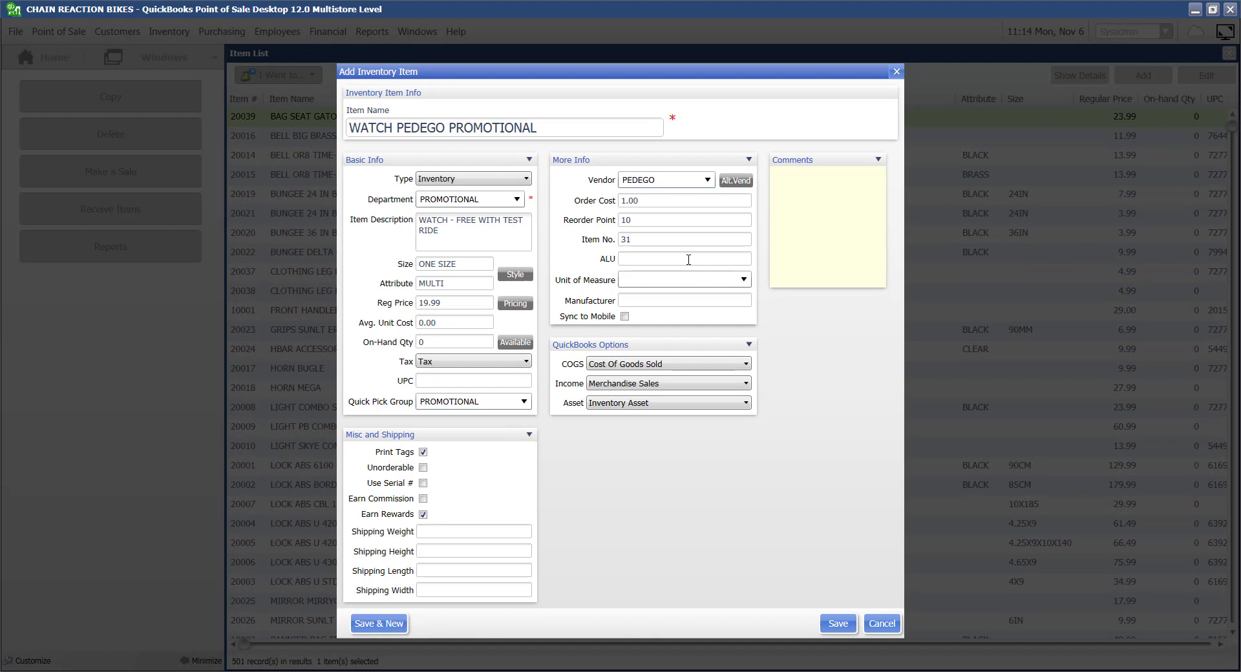
{"action": "type", "text": "1001"}
{"action": "left_click", "coordinate": [624, 316]}
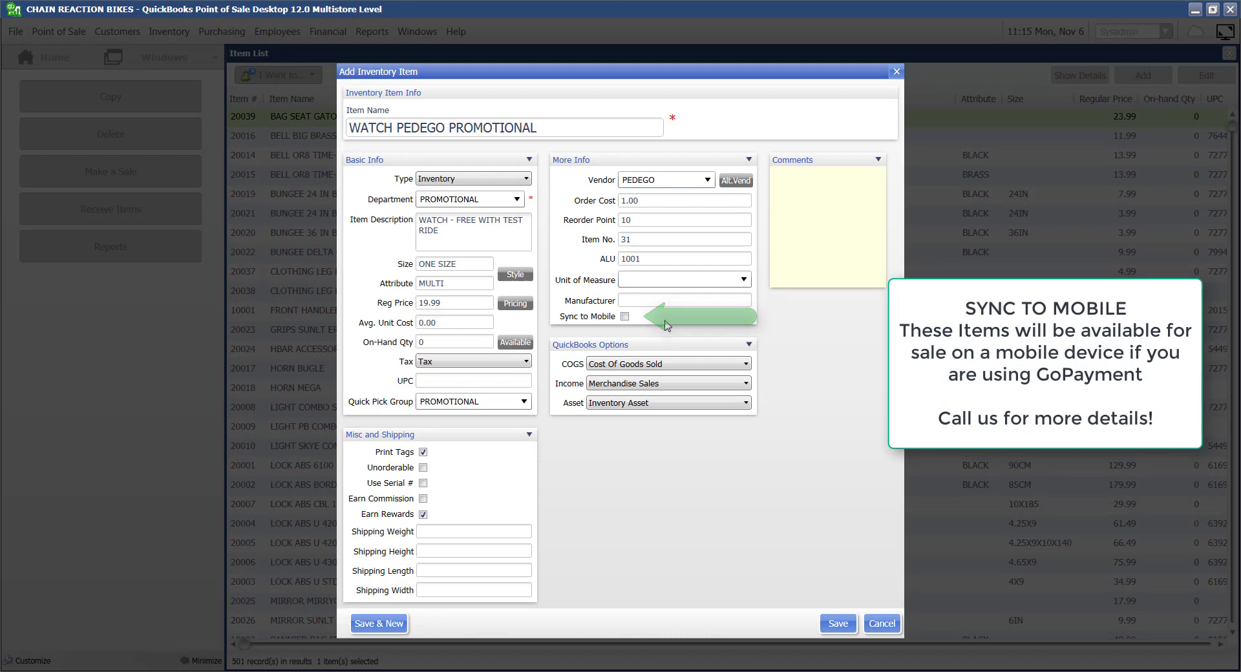
{"action": "left_click", "coordinate": [625, 316]}
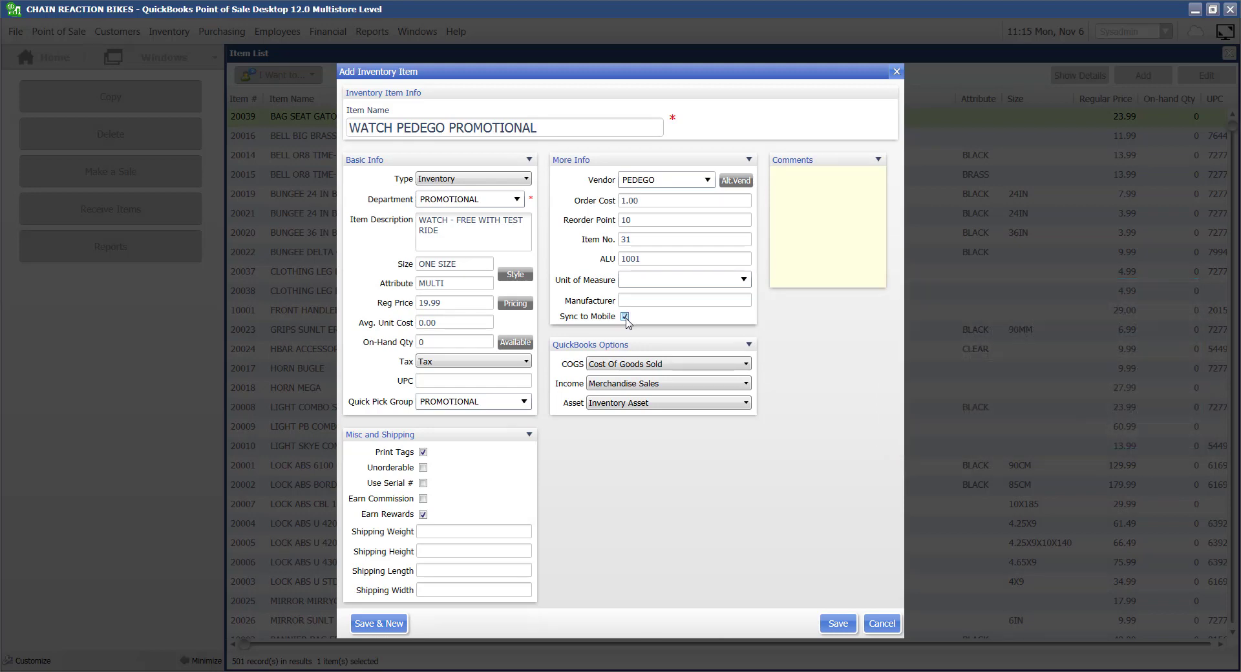
Collapse and re-expand the QuickBooks Options section to look over its default accounts
{"action": "left_click", "coordinate": [748, 345]}
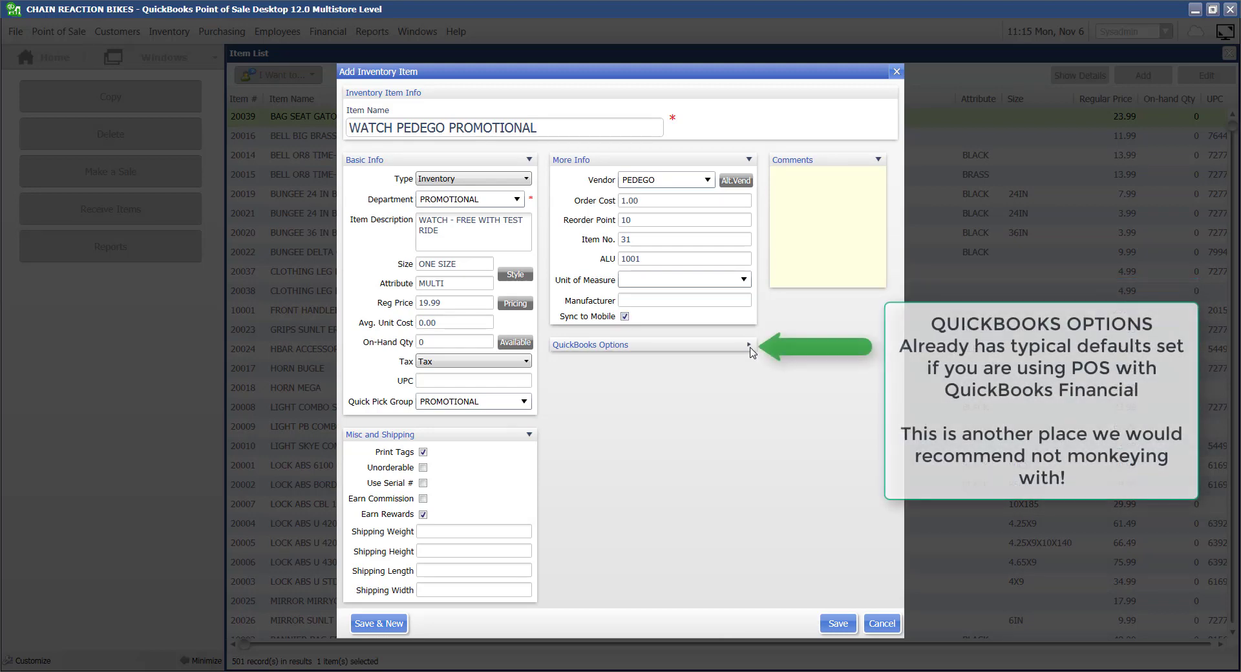
{"action": "left_click", "coordinate": [748, 345]}
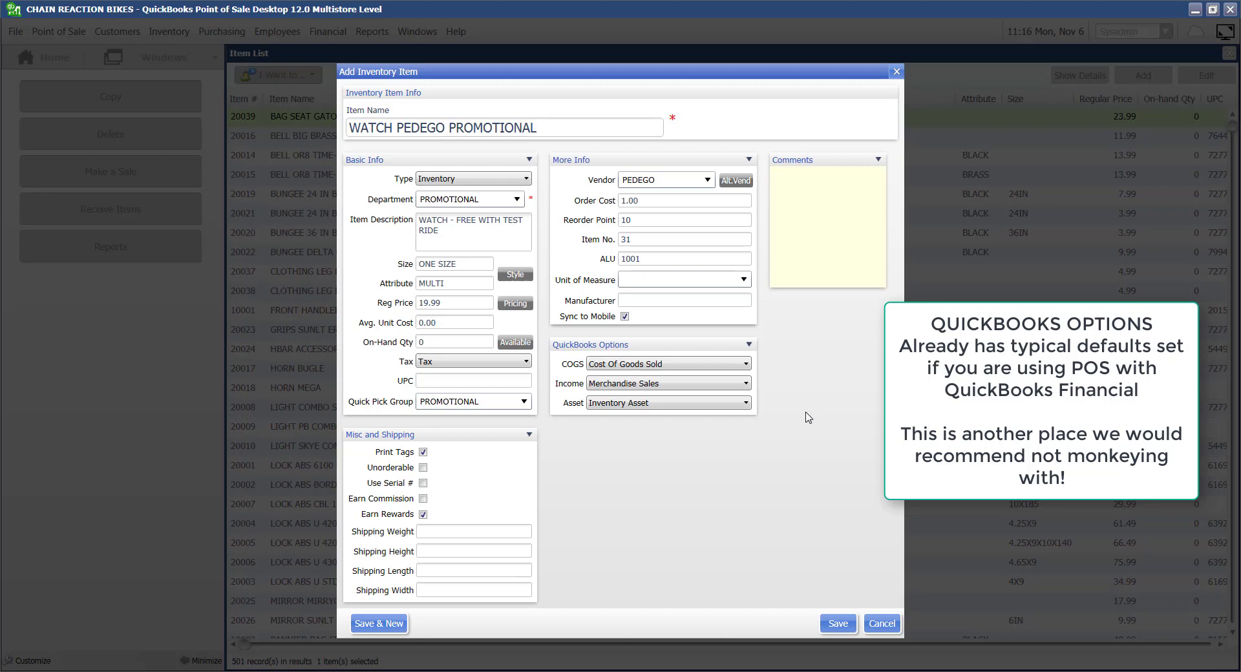
{"action": "left_click", "coordinate": [746, 364]}
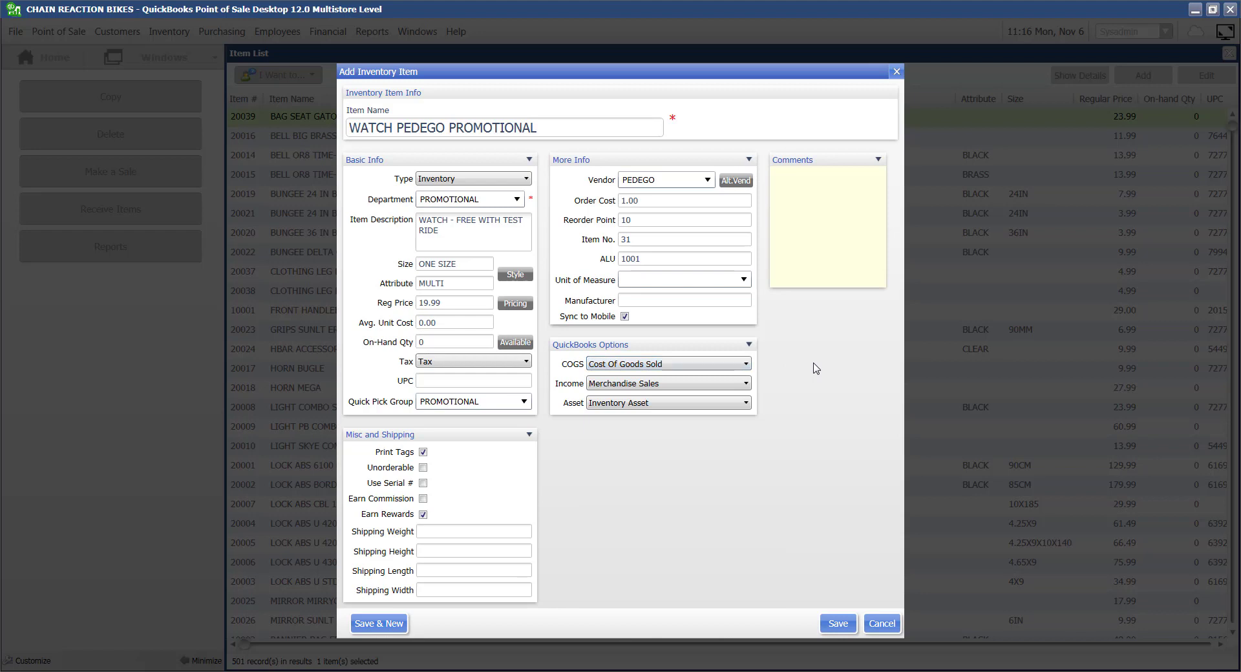
Try the Non-Inventory item type, restore Inventory, and look through the available COGS accounts
{"action": "left_click", "coordinate": [526, 180]}
{"action": "left_click", "coordinate": [516, 202]}
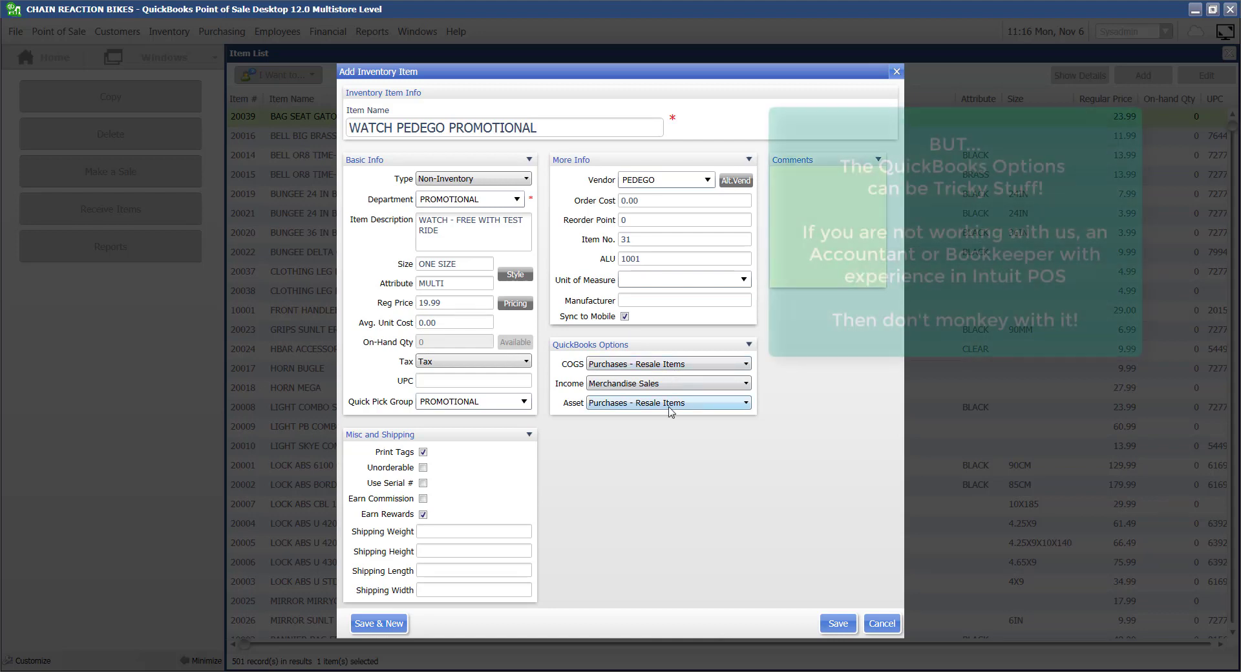
{"action": "left_click", "coordinate": [525, 180]}
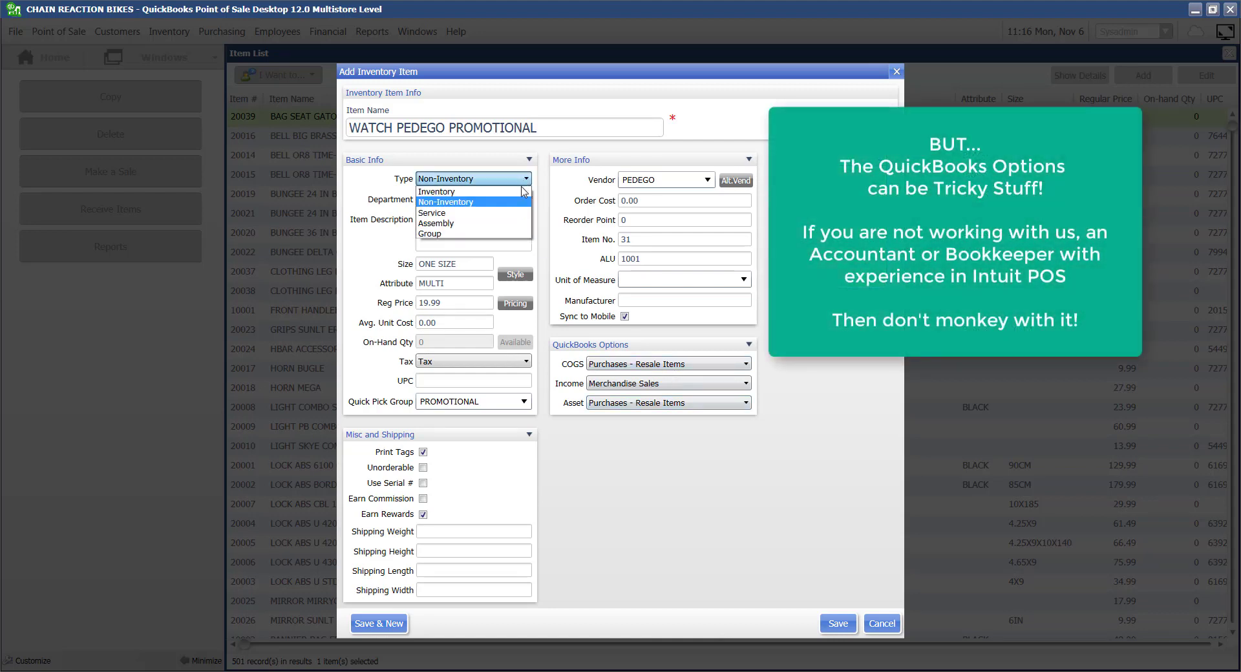
{"action": "left_click", "coordinate": [522, 193]}
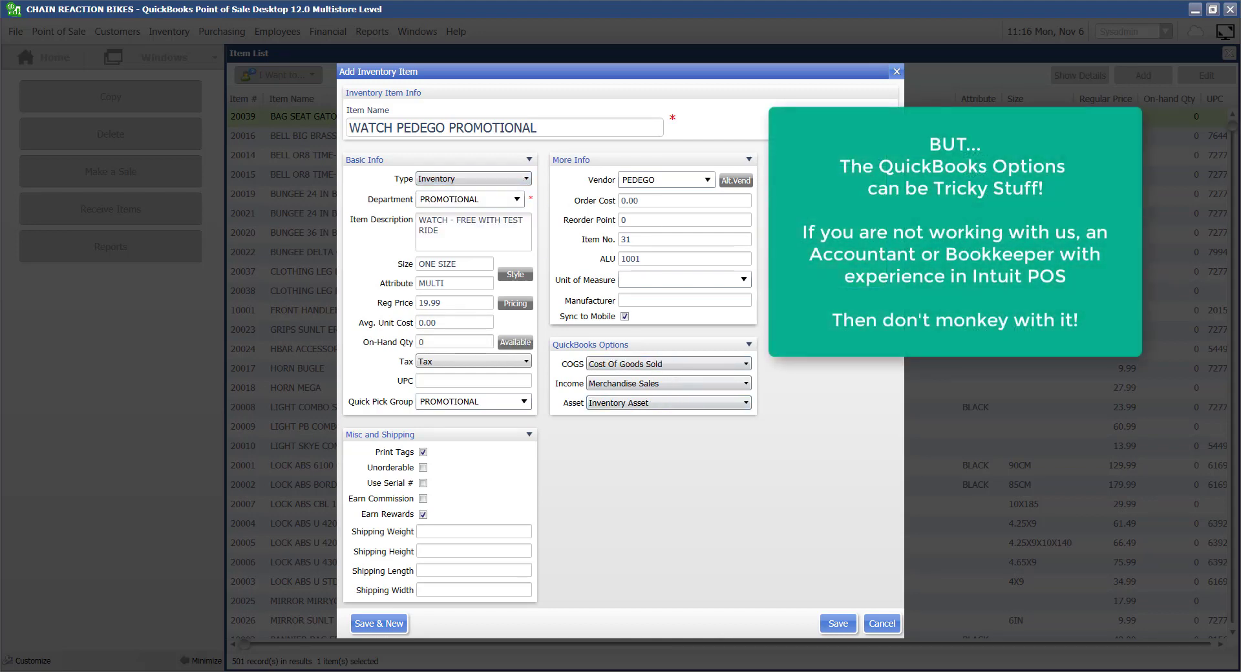
{"action": "left_click", "coordinate": [746, 365]}
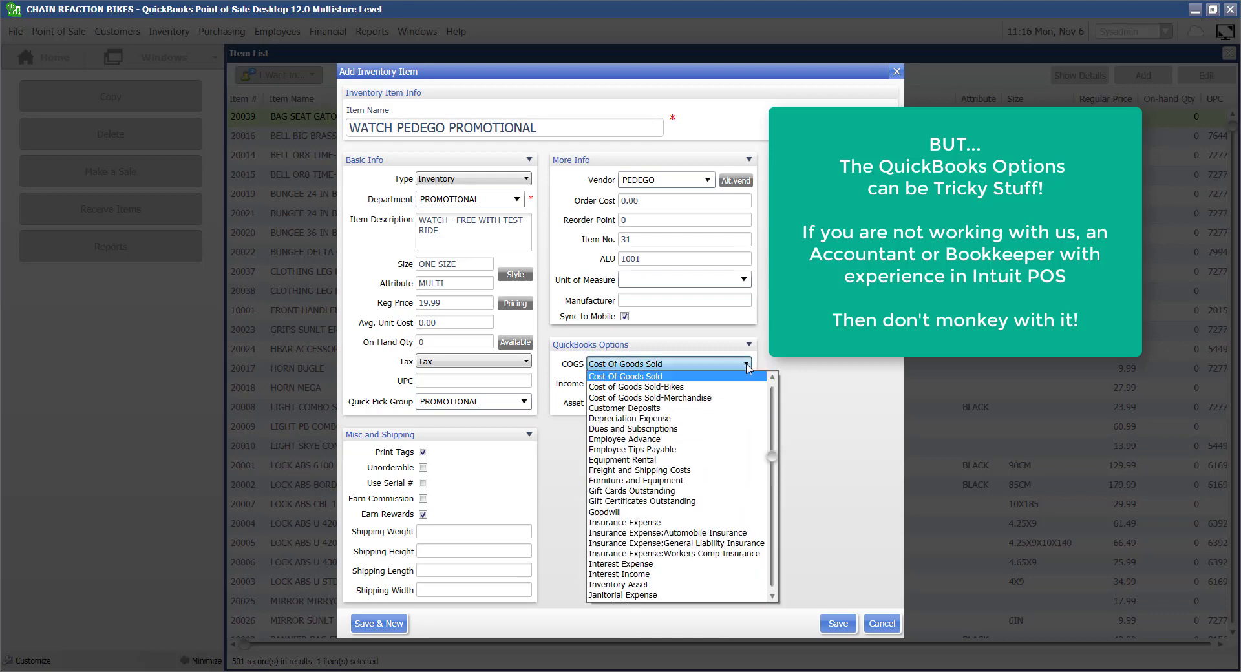
{"action": "left_click", "coordinate": [747, 366]}
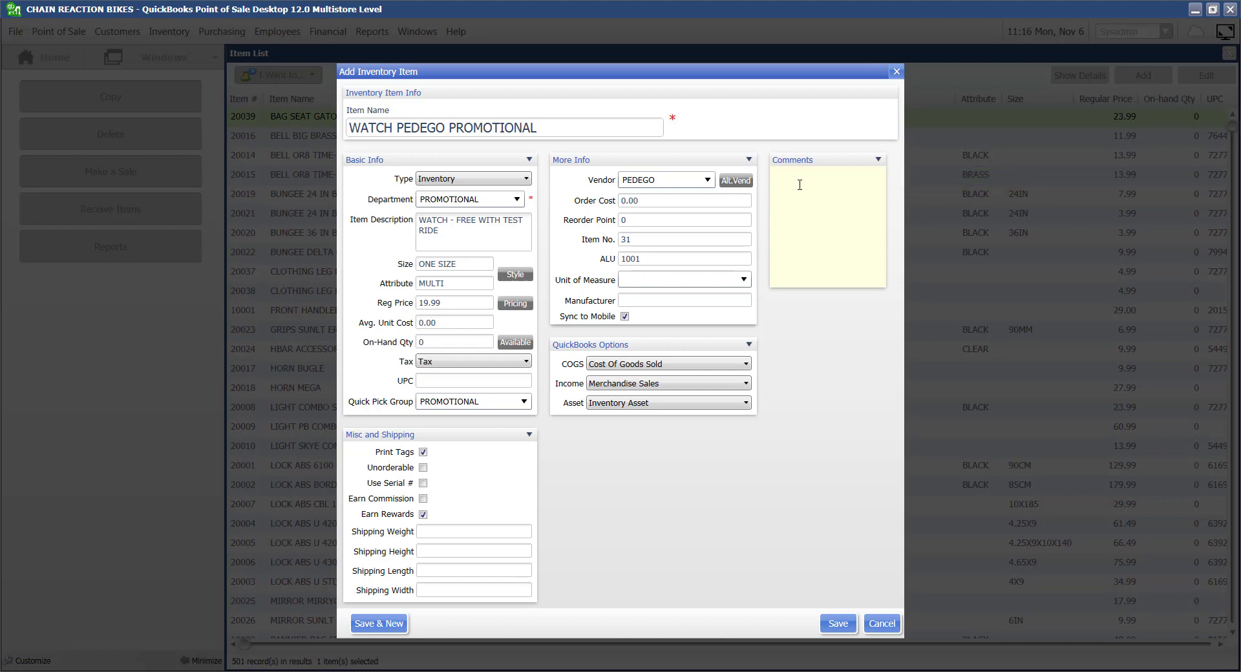
Add the comment "RED ARE DEFECTIVE" to the item
{"action": "type", "text": "RED ARE DEFECTIVE"}
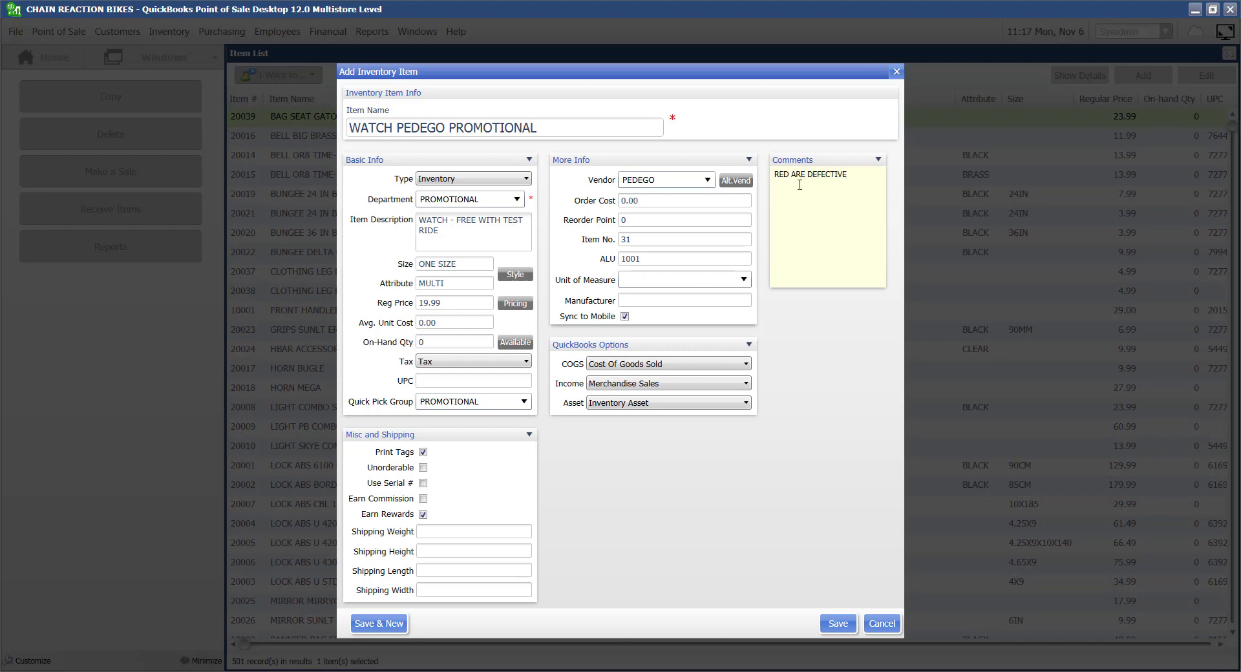